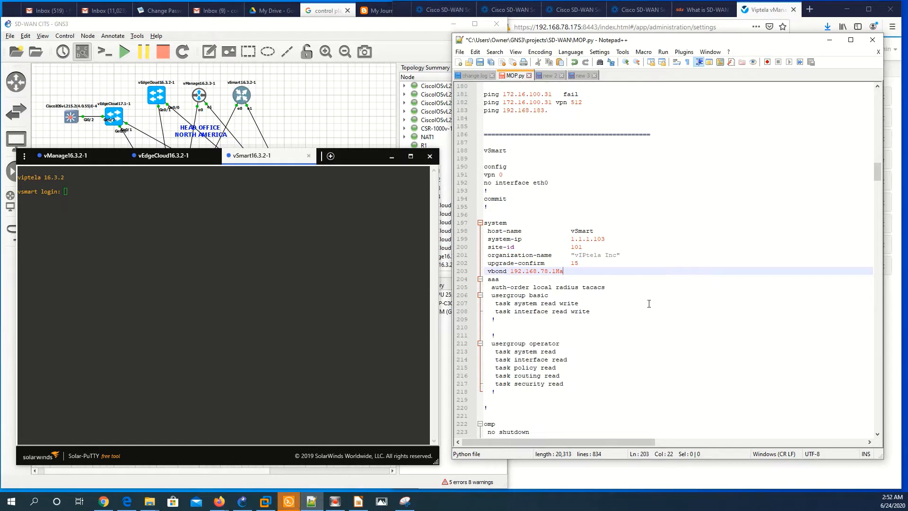
Highlight the organization name vIPtela Inc, the site-id 101 line and the host-name setting in MOP.py
scroll(655, 308, down, 1)
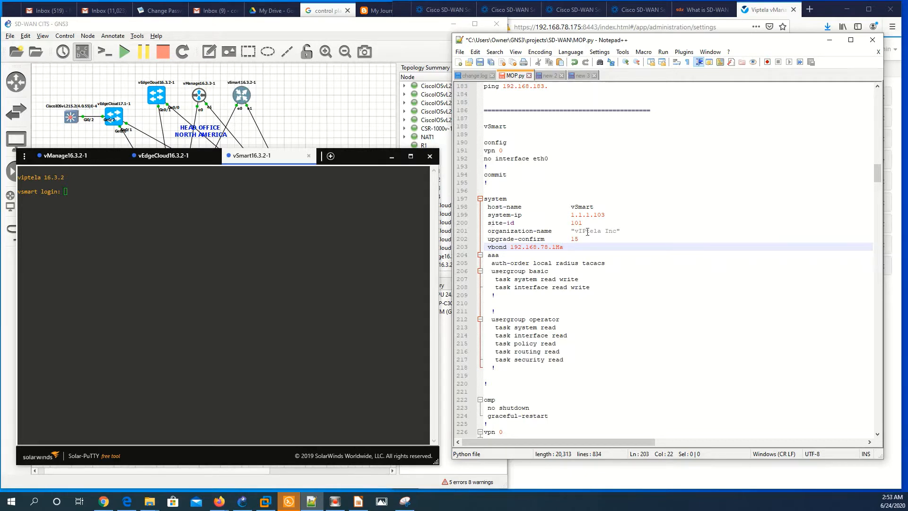
drag(574, 231, 615, 231)
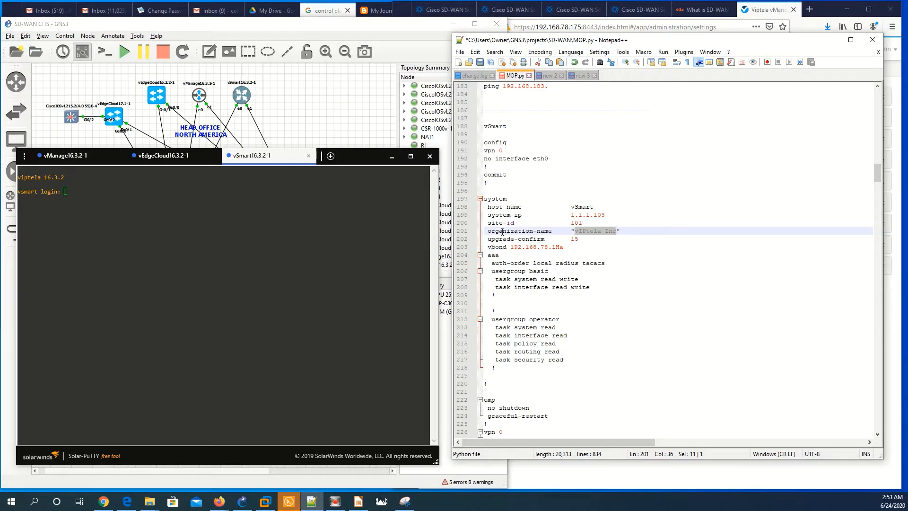
drag(488, 222, 595, 220)
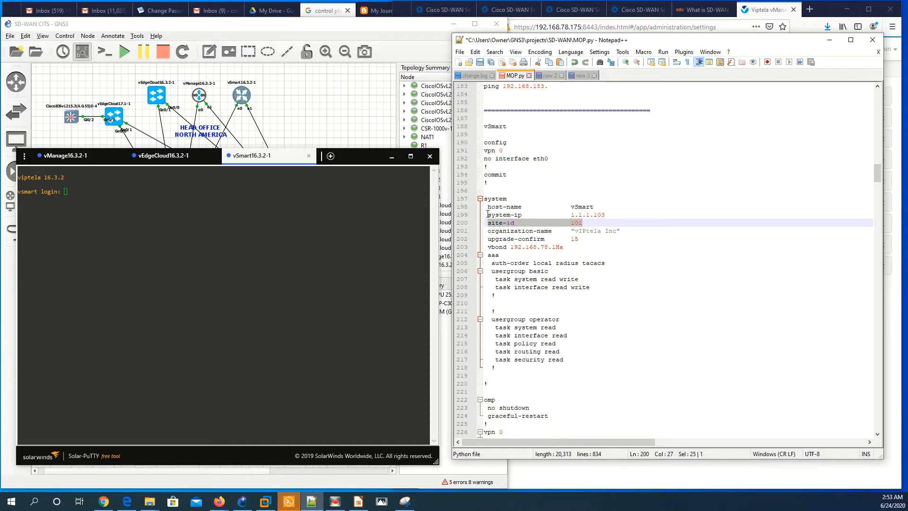
drag(485, 207, 597, 207)
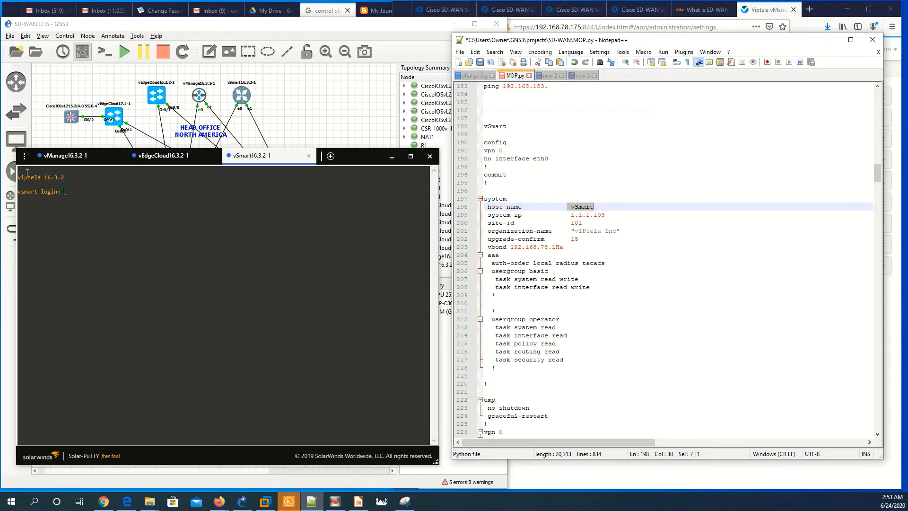
Switch from the vManage session to the vEdgeCloud16.3.2-1 vBond console, then refocus MOP.py
click(61, 155)
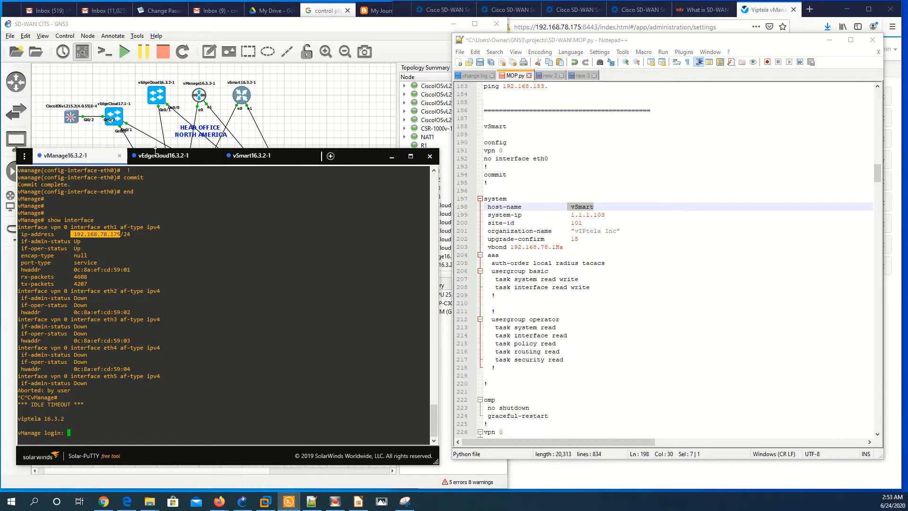
click(158, 156)
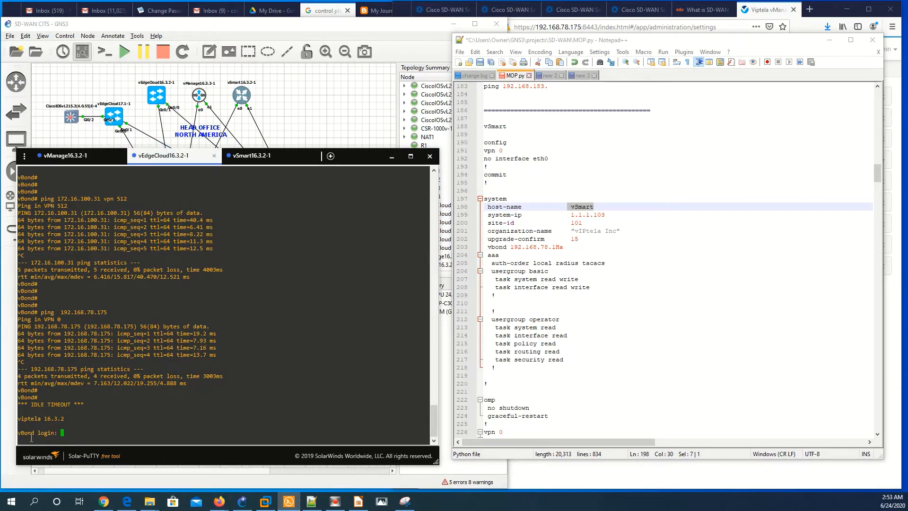
drag(32, 434, 24, 434)
click(33, 434)
click(610, 215)
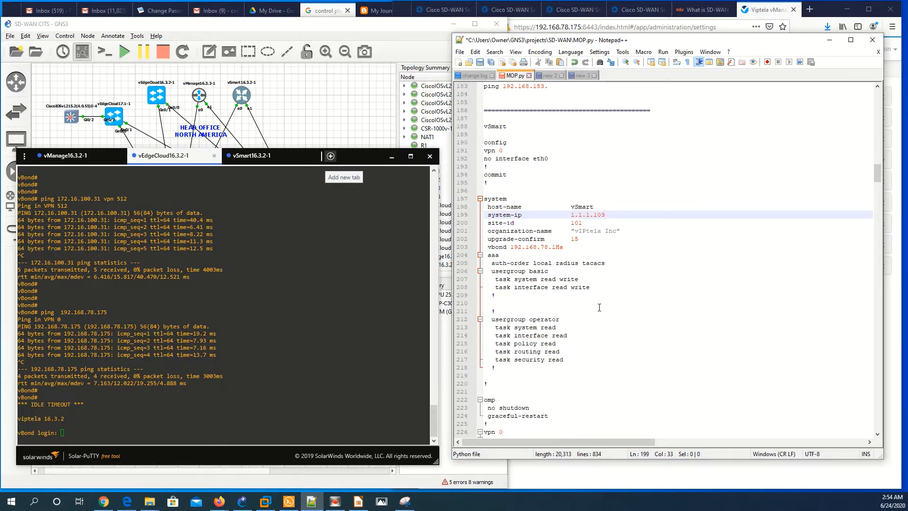
Trim the wrong vbond address ending in MOP.py and log into the vBond console as admin
click(566, 245)
key(BackSpace)
key(BackSpace)
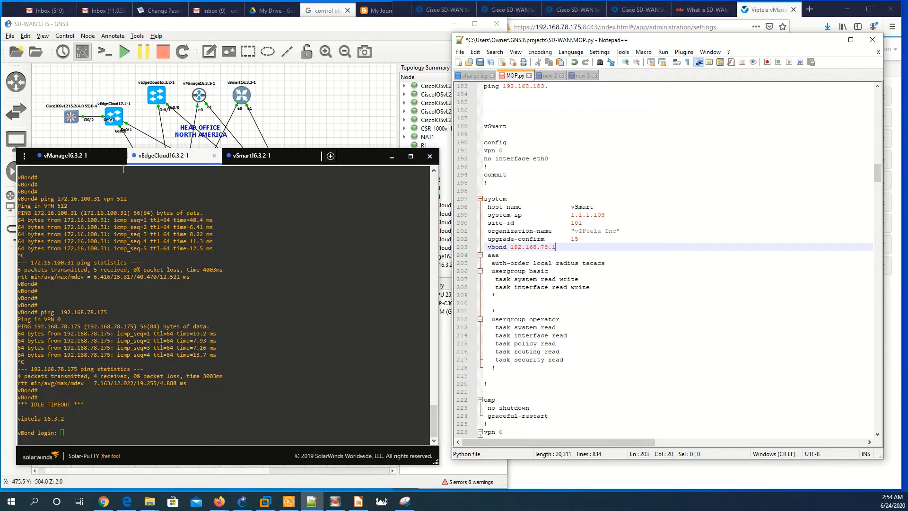
click(210, 313)
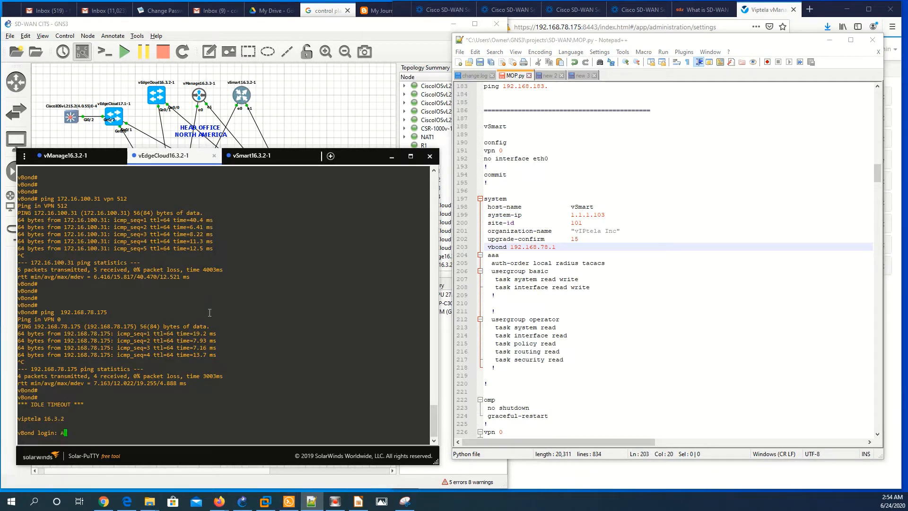
text(admin)
key(Return)
text(admin)
key(Return)
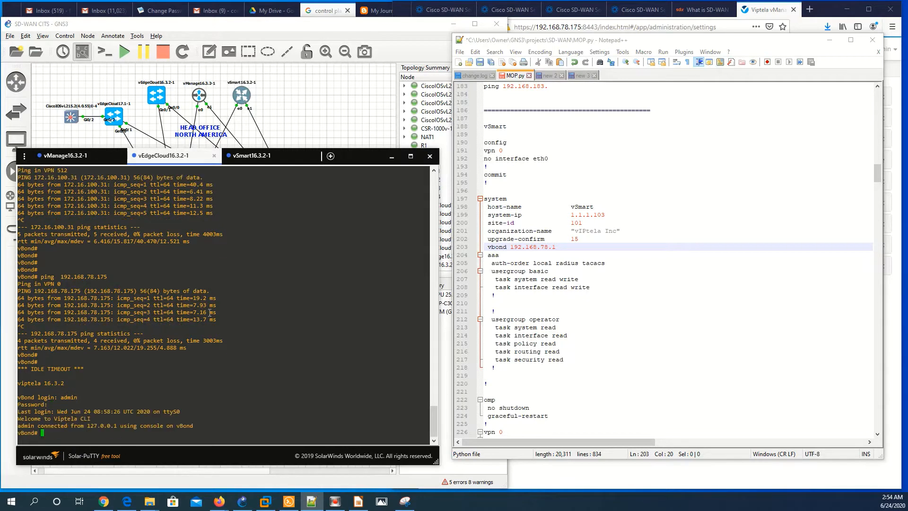
Run show interface to find vBond's 192.168.78.174, then correct MOP.py's vbond address to match
text(show interface)
key(Return)
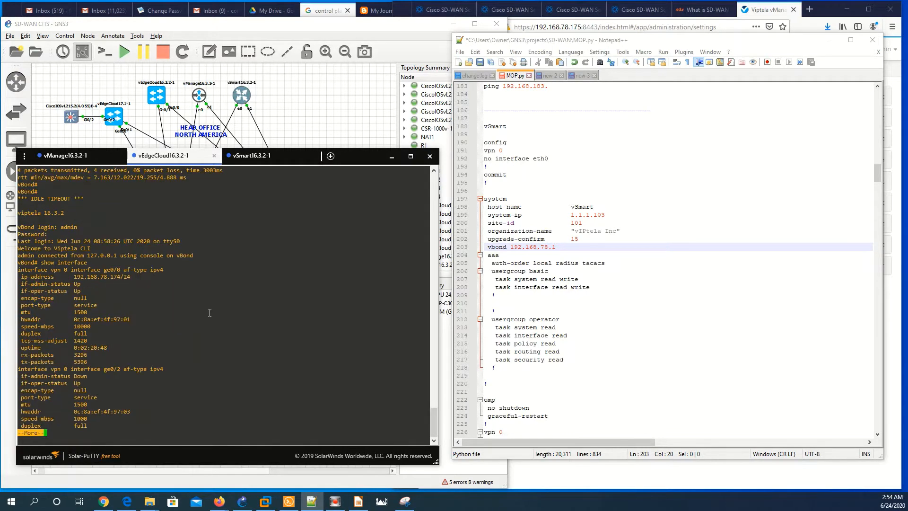
click(122, 277)
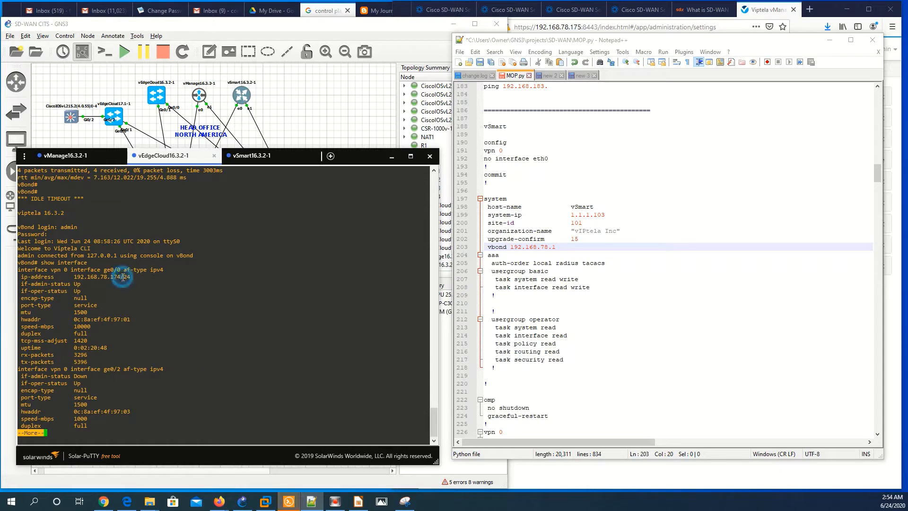
click(586, 249)
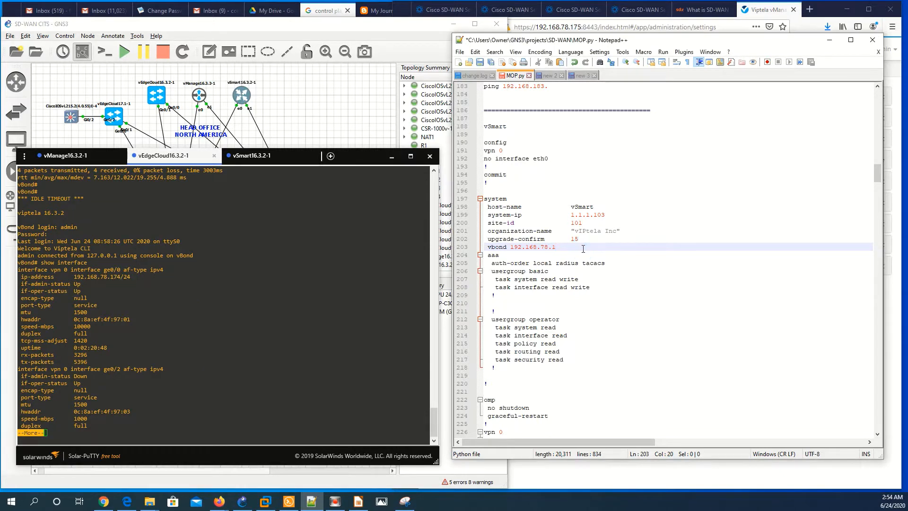
text(74)
scroll(583, 248, down, 5)
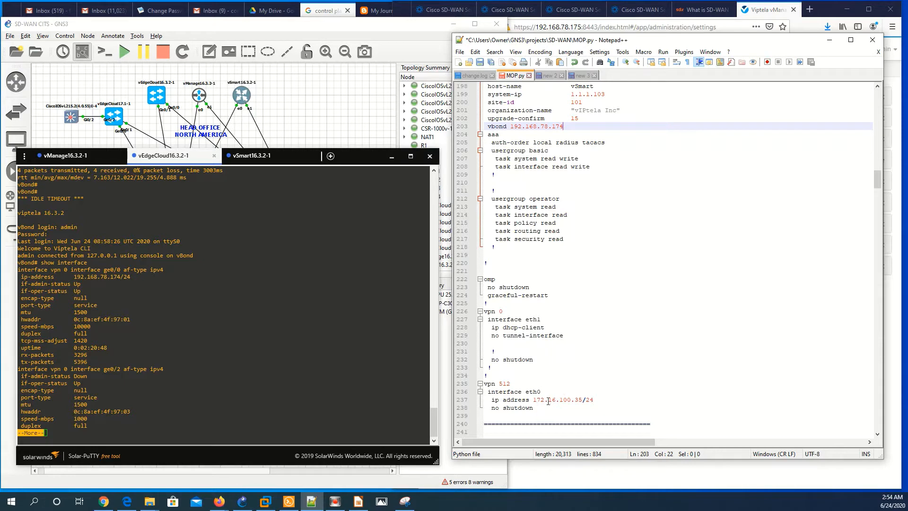
scroll(470, 353, up, 4)
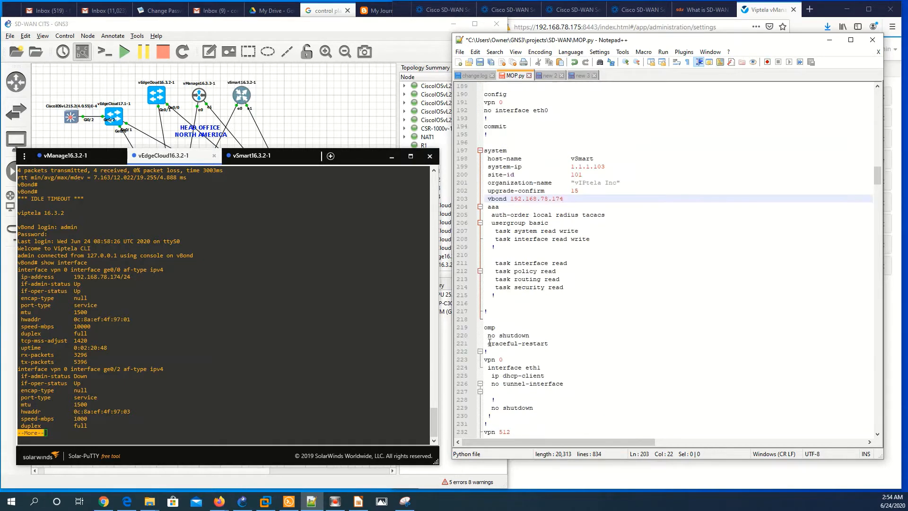
Copy the vSmart configuration block from MOP.py
drag(494, 111, 533, 384)
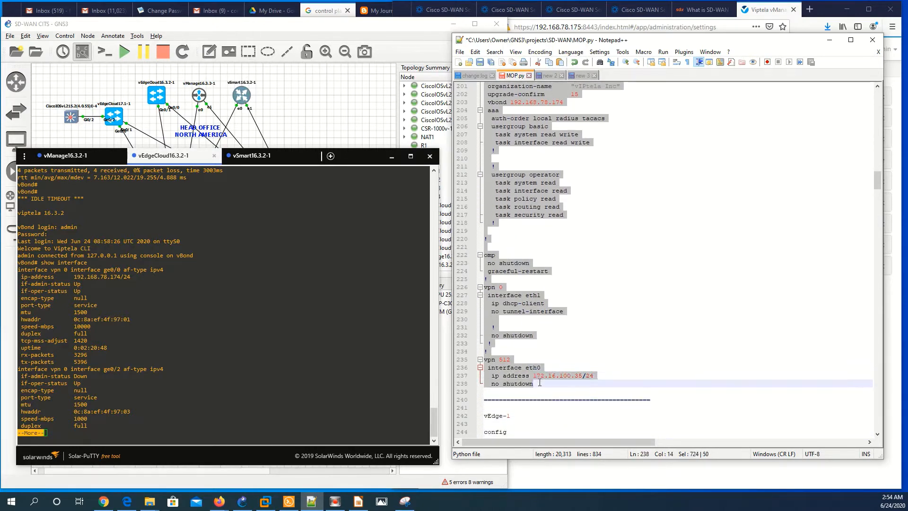
right_click(517, 375)
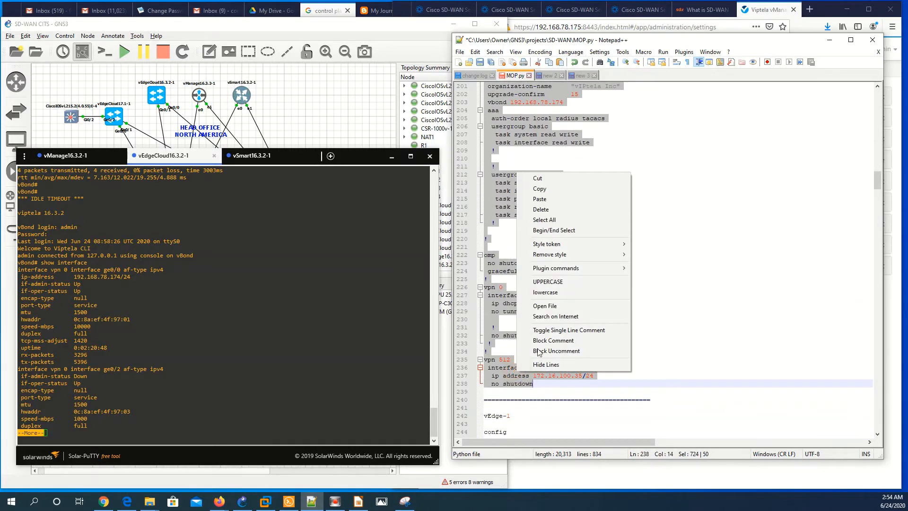
click(539, 184)
Log into the vSmart16.3.2-1 console as admin to reach the vsmart# prompt
click(248, 381)
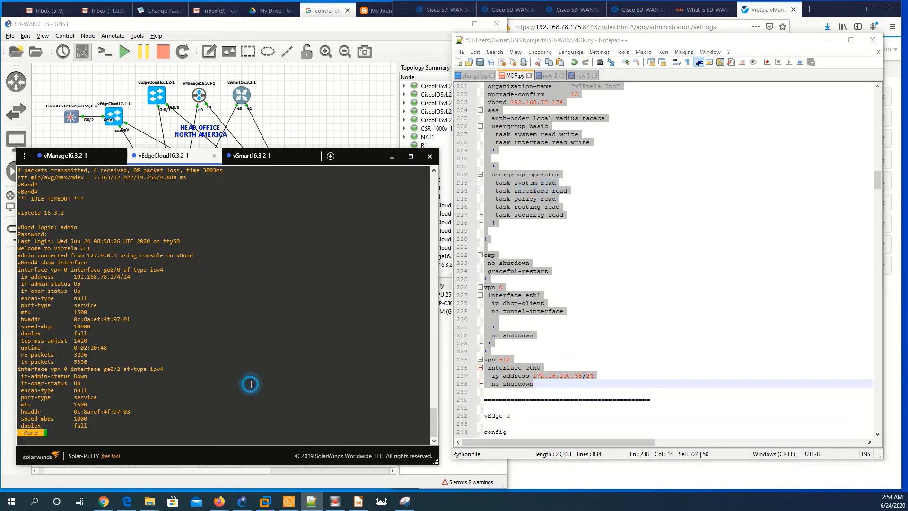
click(256, 157)
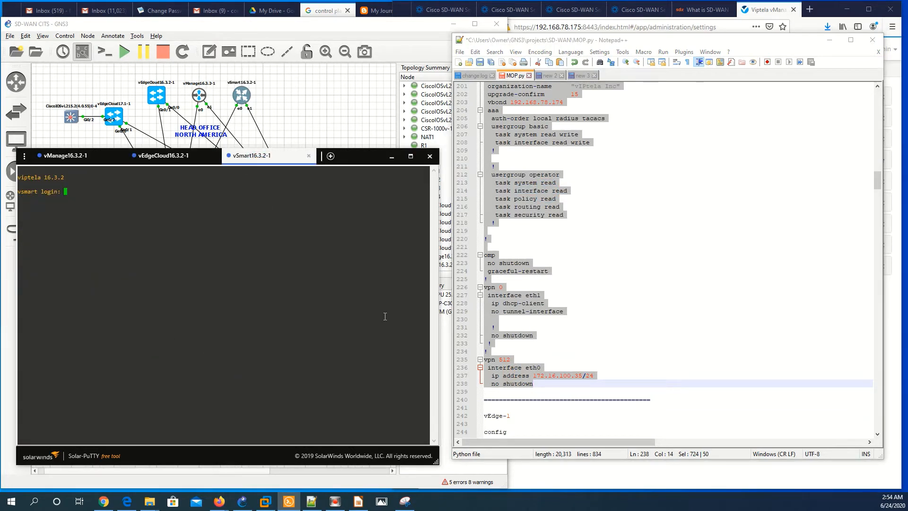
text(admin)
key(Return)
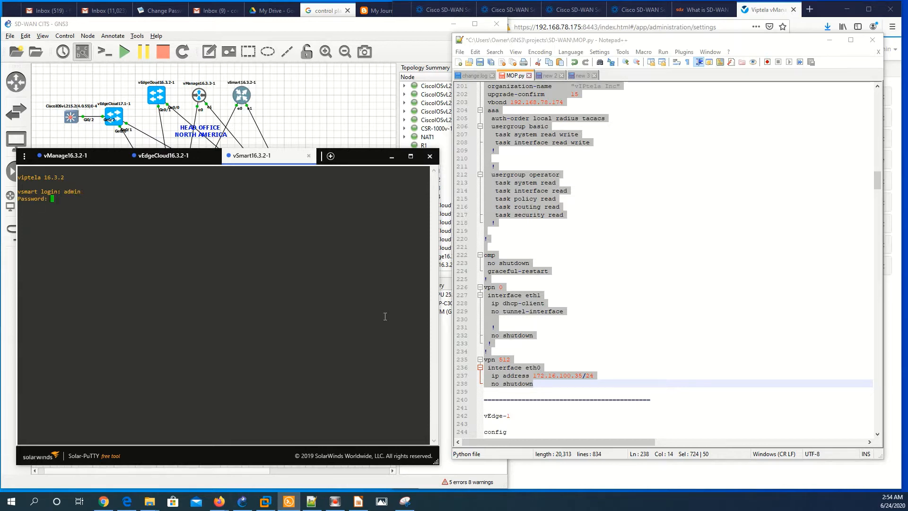
key(Return)
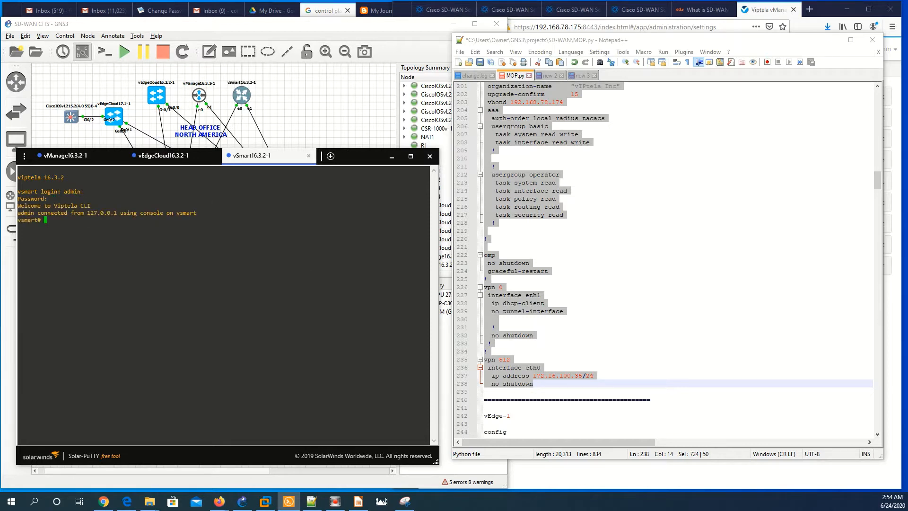
click(330, 288)
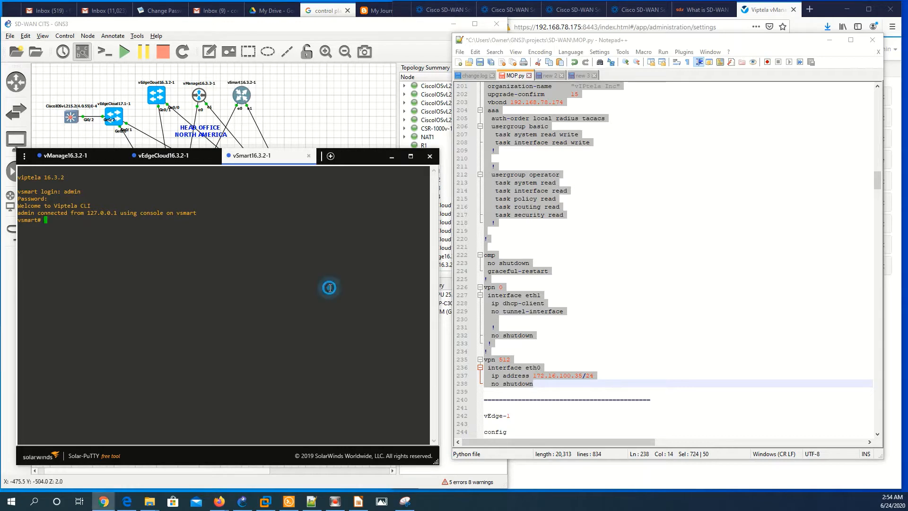
Paste the copied vSmart configuration, commit it and exit configuration mode with end
key(Return)
key(Return)
key(Return)
key(Return)
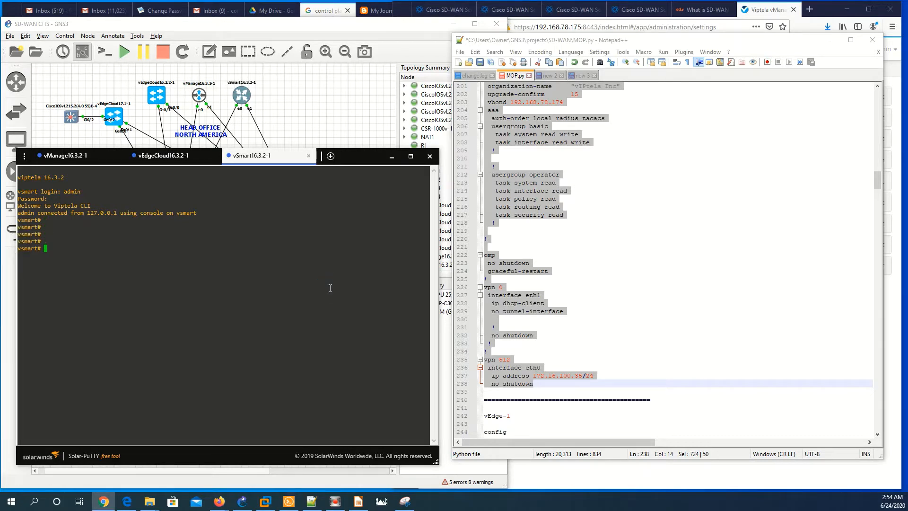
right_click(330, 288)
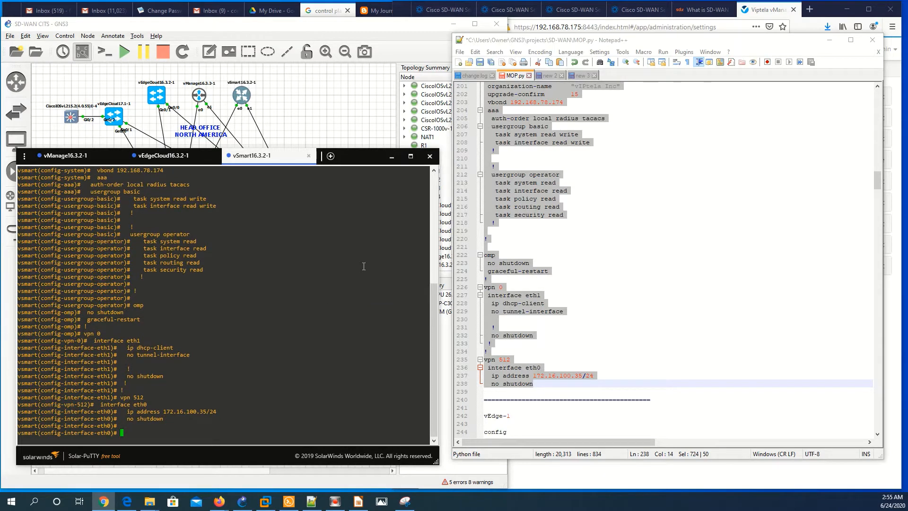
text(commit)
key(Return)
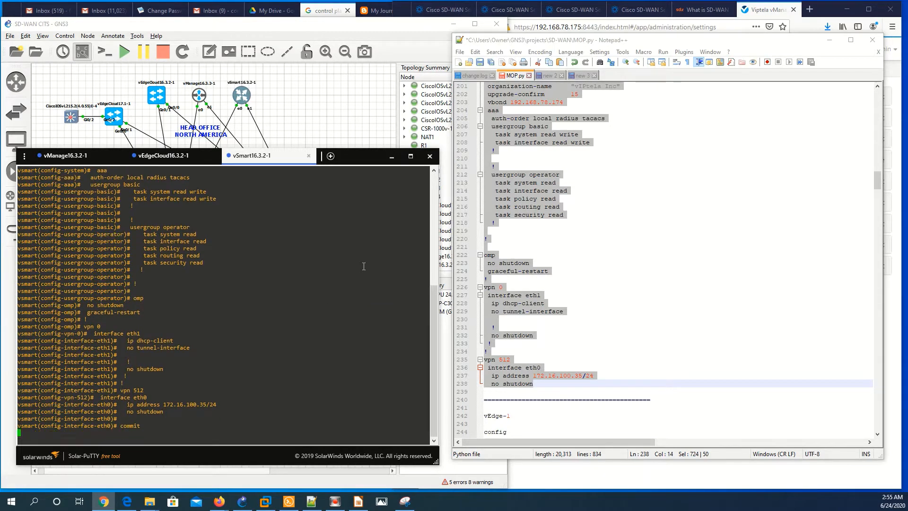
text(end)
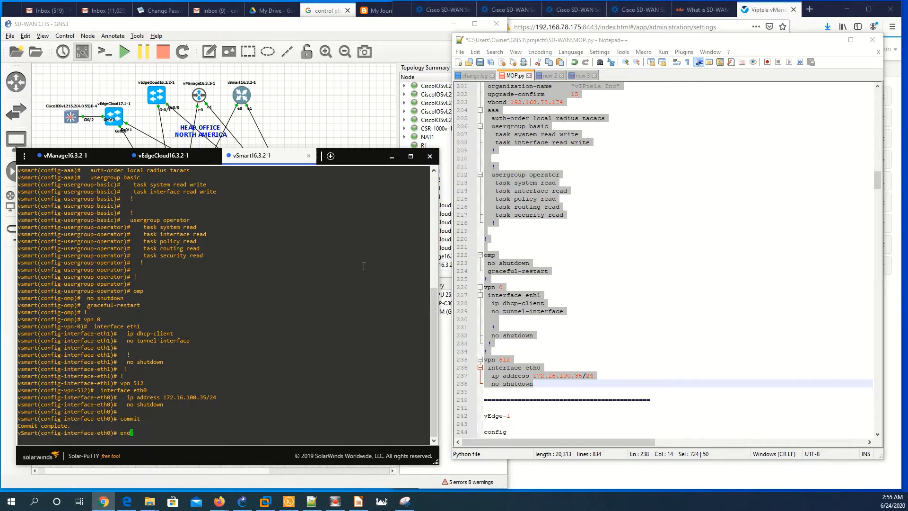
key(Return)
key(Return)
key(Return)
key(Return)
key(Return)
Ping 192.168.78.174 from vSmart and stop after two replies showing 0% packet loss
text(ping )
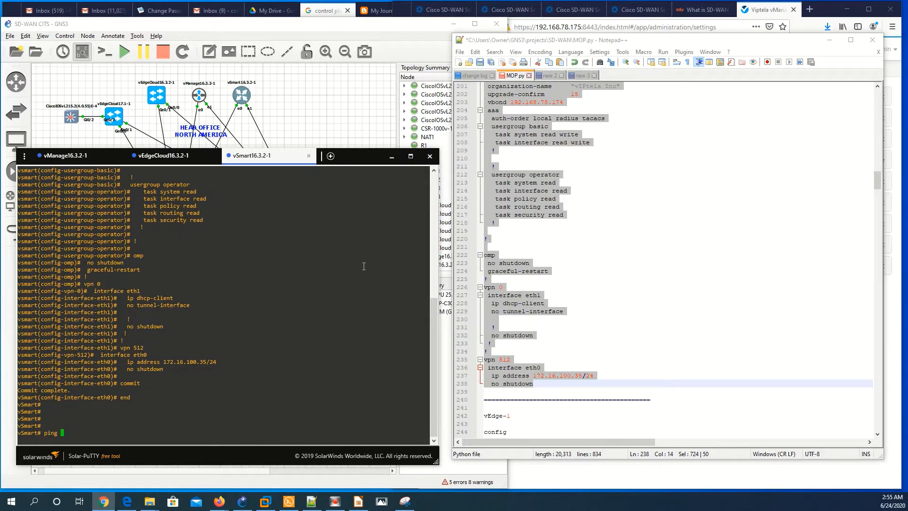
text(192.168.78.17)
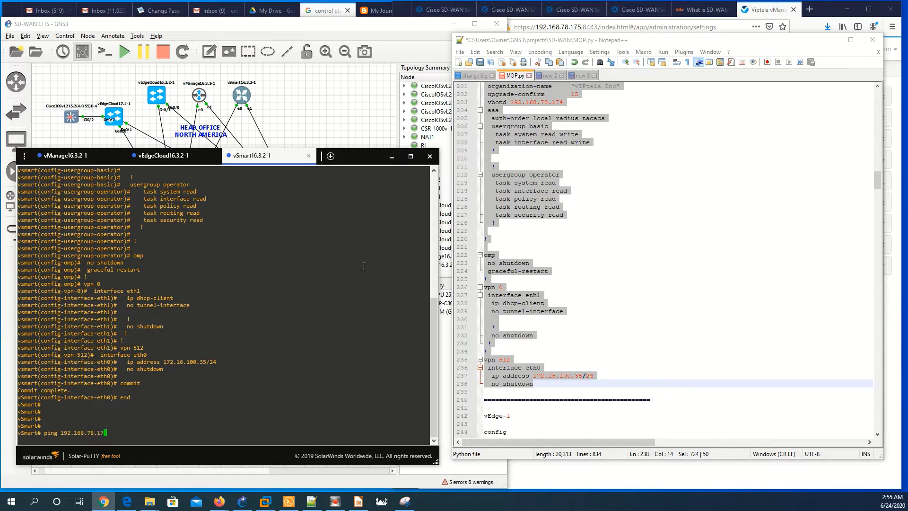
text(4)
key(Return)
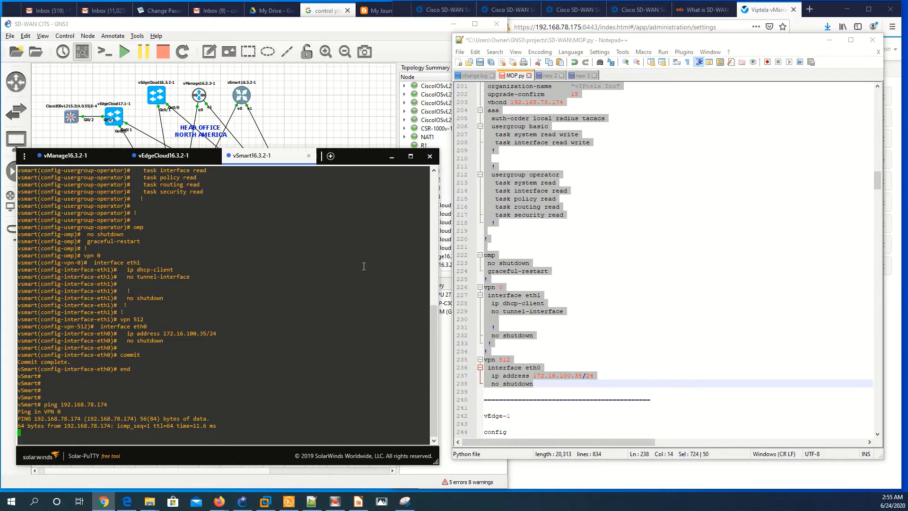
key(ctrl+c)
key(Return)
key(Return)
key(Return)
key(Return)
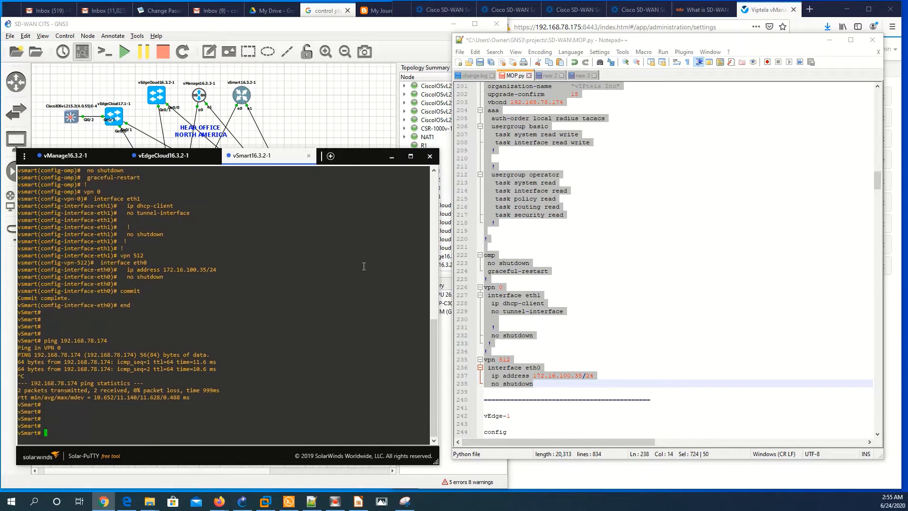
click(659, 288)
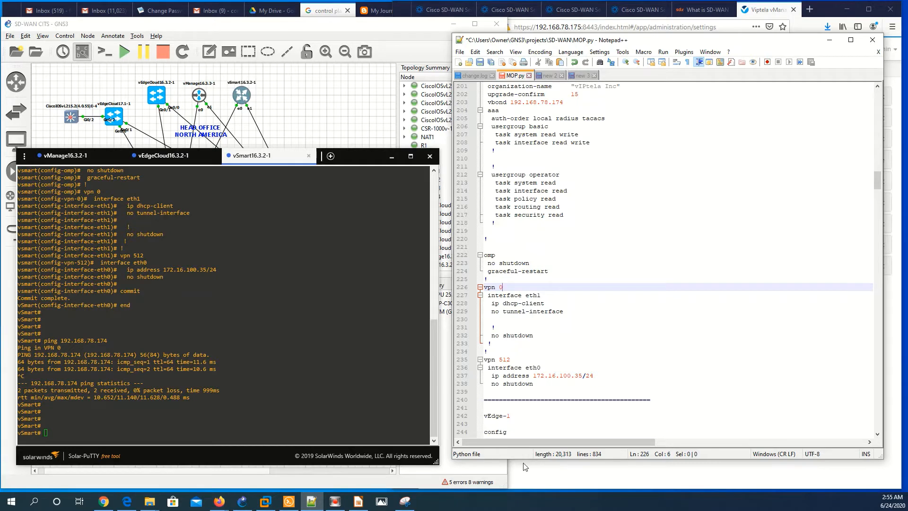
click(358, 502)
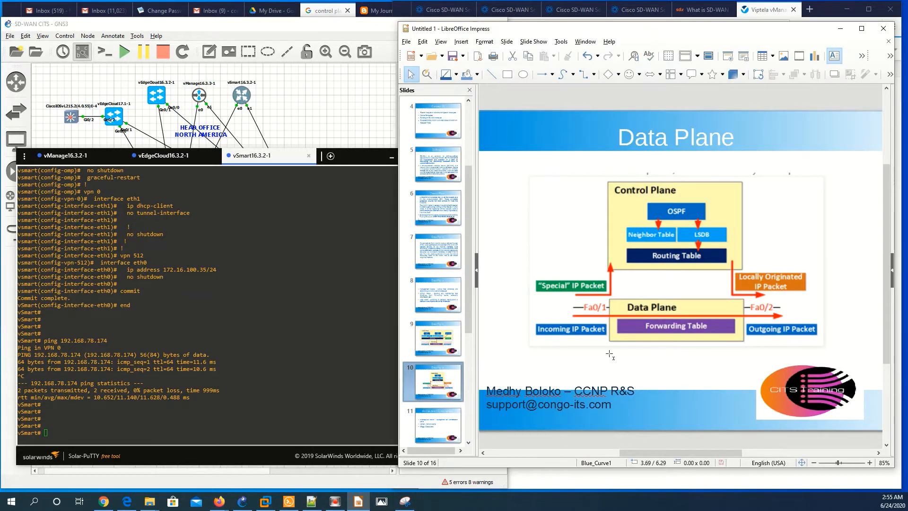
Advance the presentation to slide 11, Architecture / Composantes
key(Page_Down)
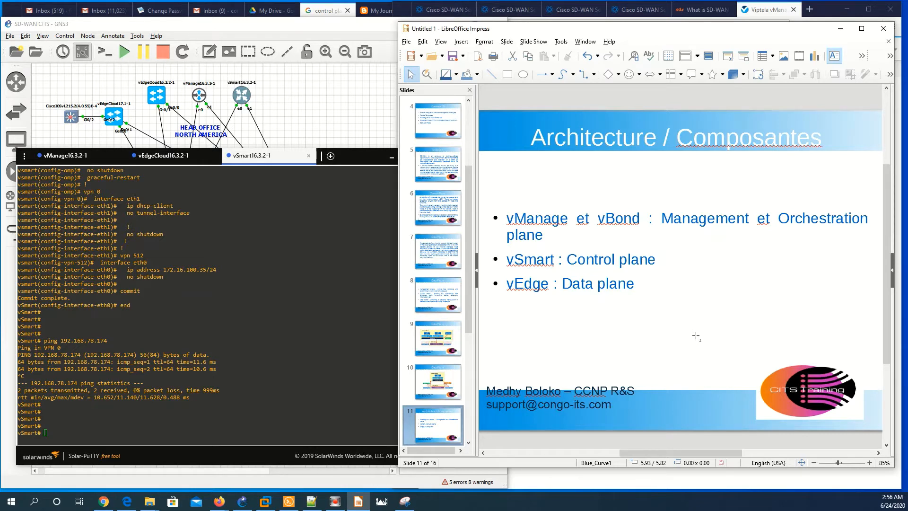
Show slide 12's vBond/vManage/vSmart/vEdge architecture diagram, then scroll on to slide 13, vManage = NMS
scroll(696, 336, down, 1)
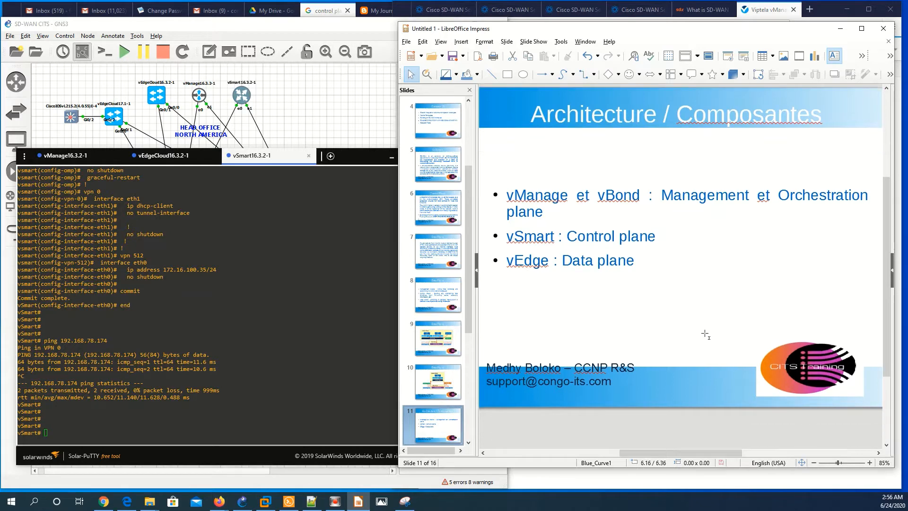
scroll(438, 386, down, 1)
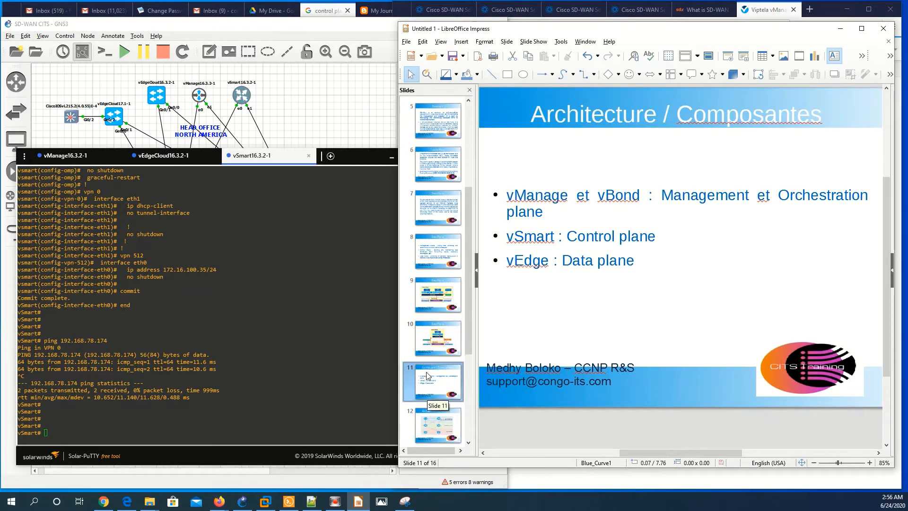
scroll(438, 381, down, 1)
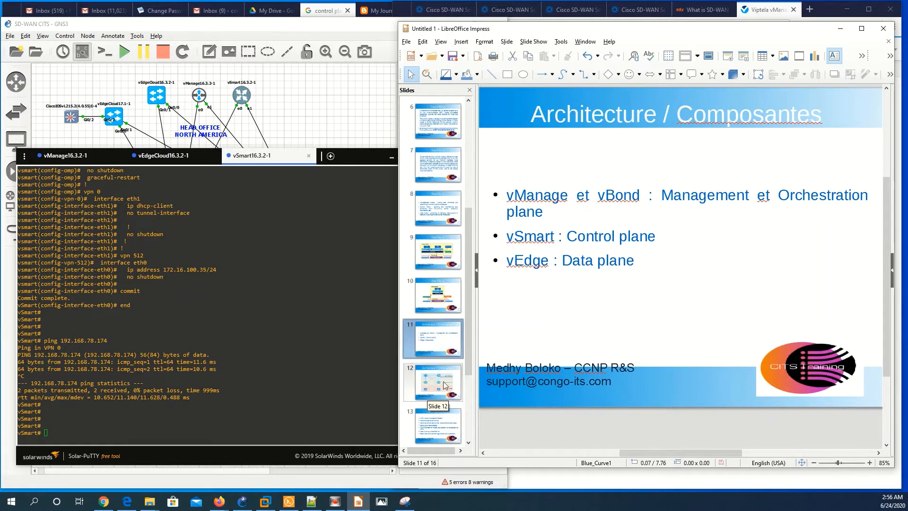
click(444, 385)
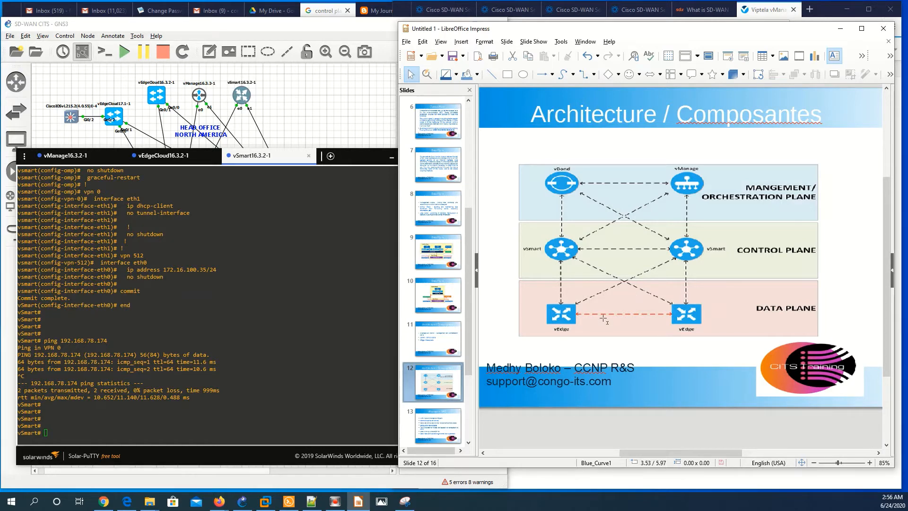
scroll(604, 319, down, 1)
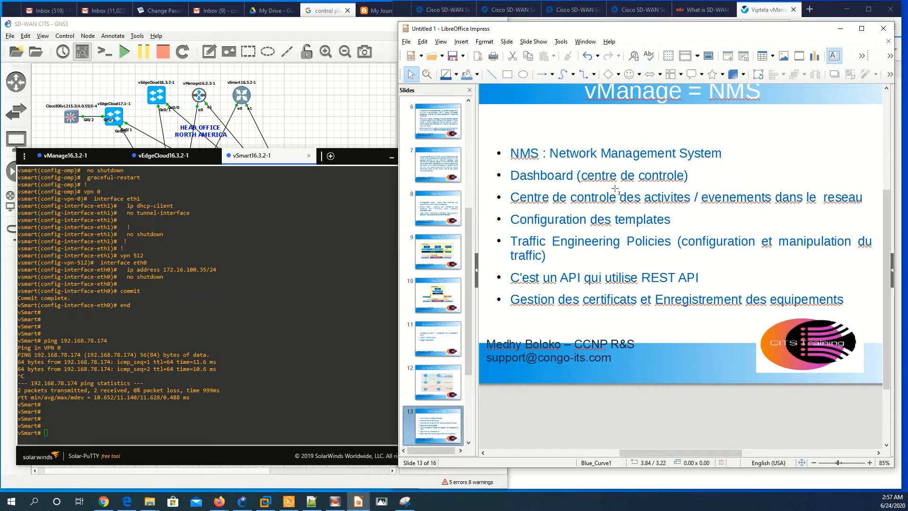
Close the Administration menu in vManage to show the dashboard with 0 vSmart, 0 vEdge, 0 vBond, 1 vManage
click(771, 10)
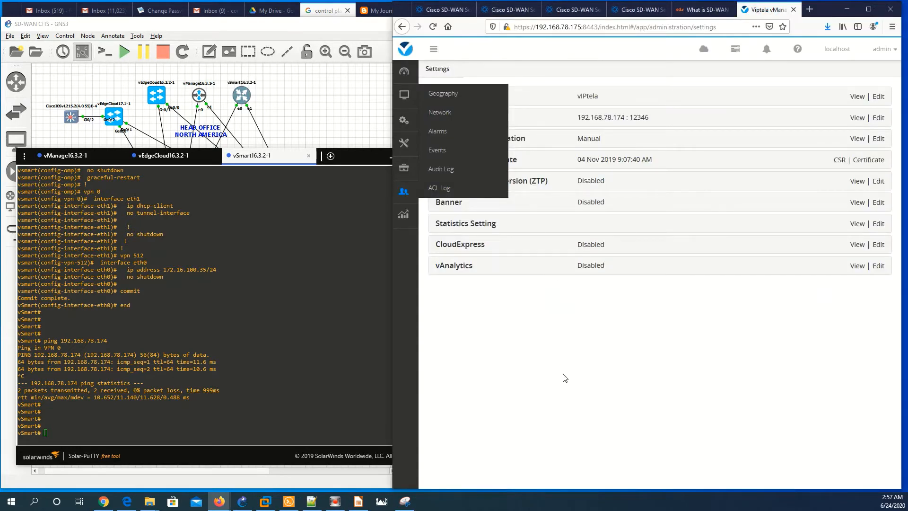
click(563, 375)
click(406, 70)
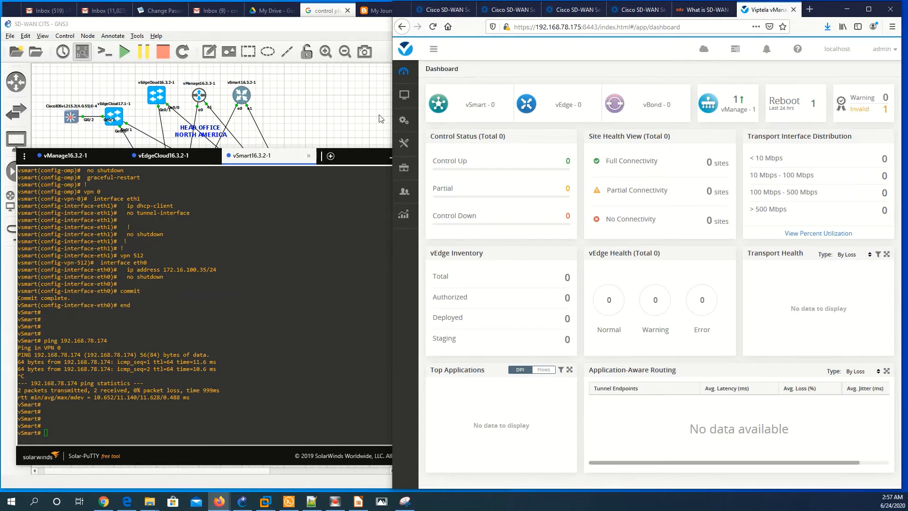
mouse_move(401, 119)
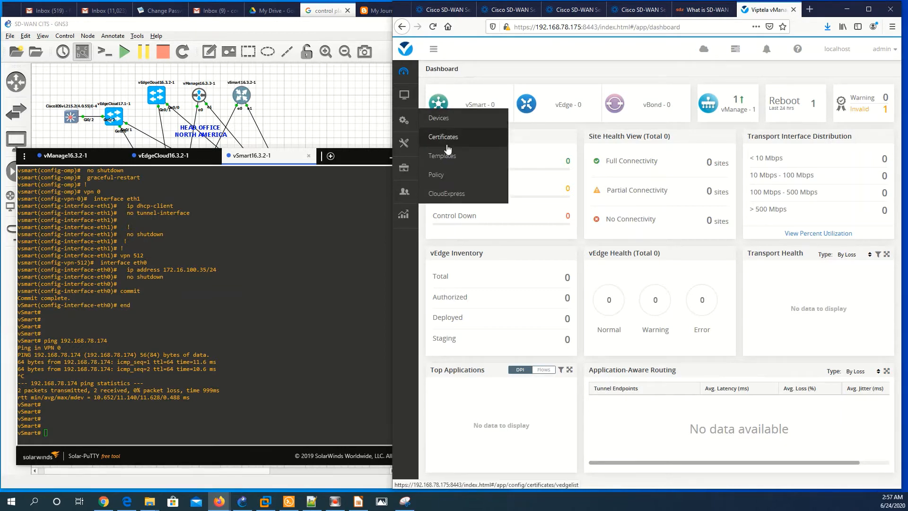
mouse_move(417, 143)
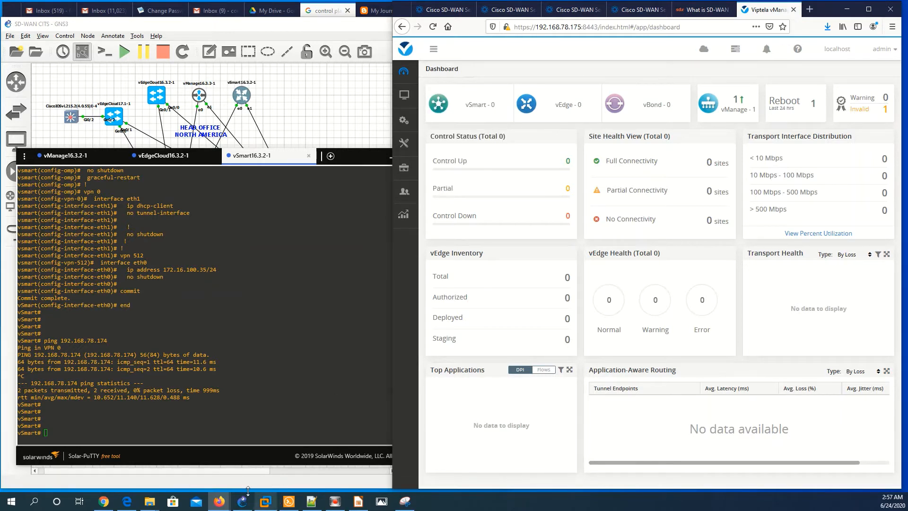
Glance at the vManage = NMS slide, then return to the vManage dashboard
click(355, 502)
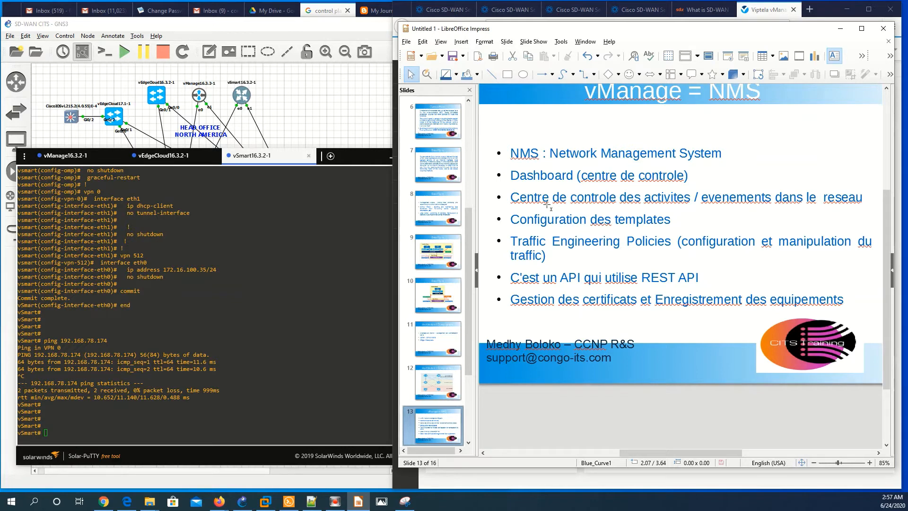
click(756, 8)
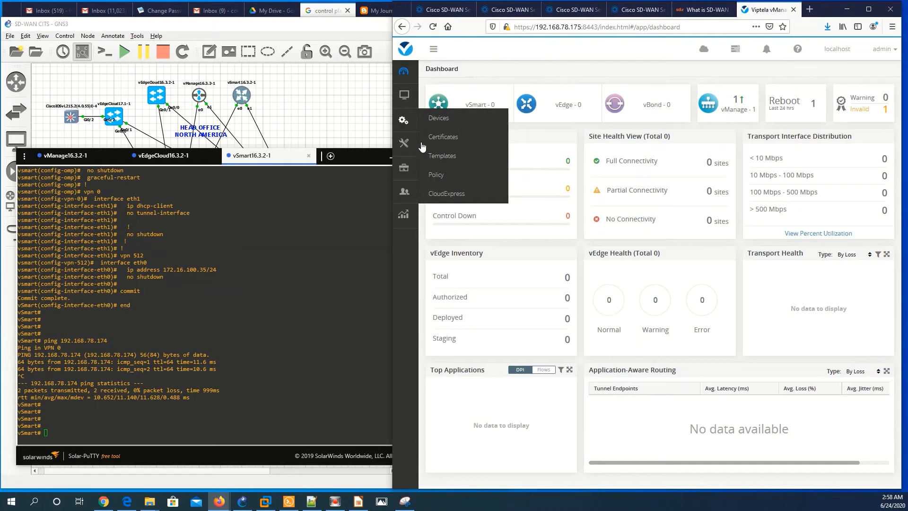
mouse_move(405, 122)
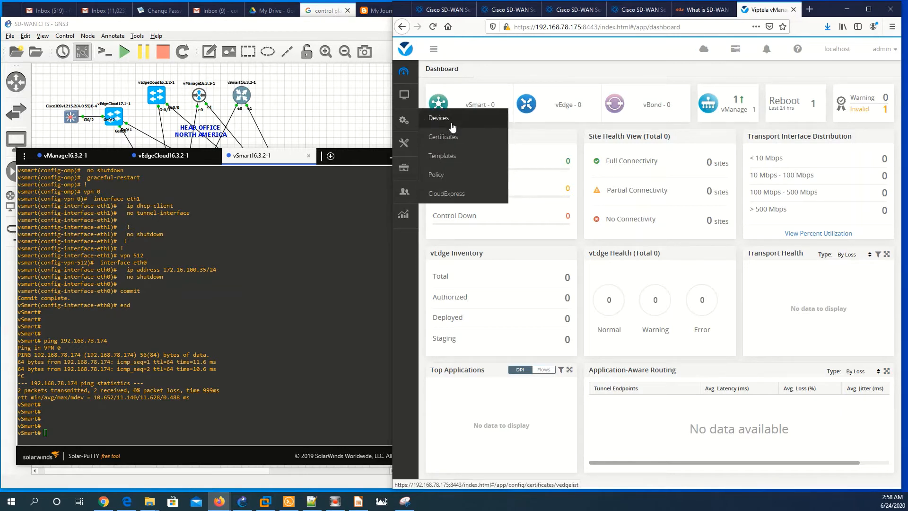
Open the empty Device templates page and compare it with slide 13's list of vManage functions
click(449, 156)
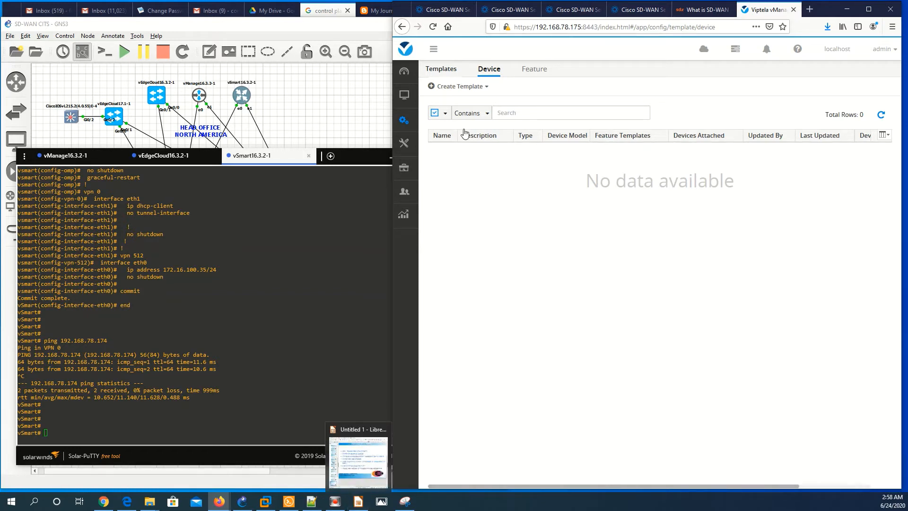
click(359, 500)
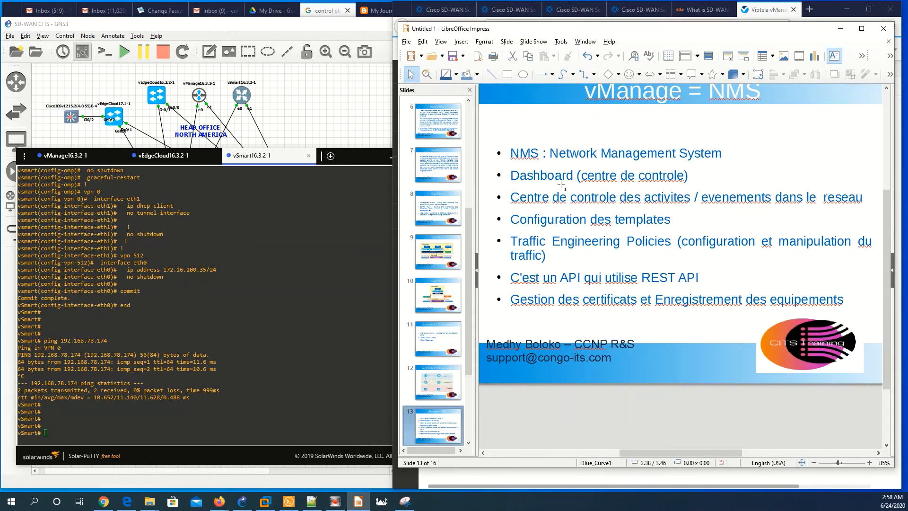
click(637, 248)
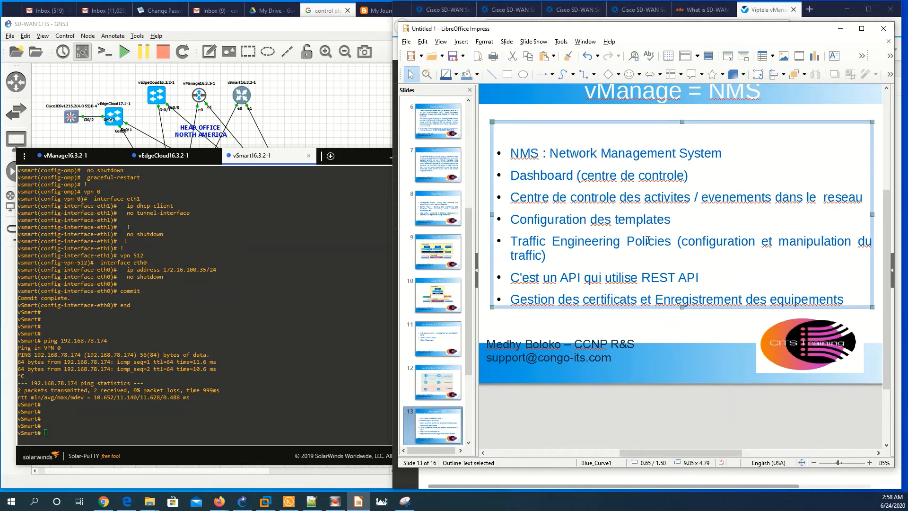
click(769, 9)
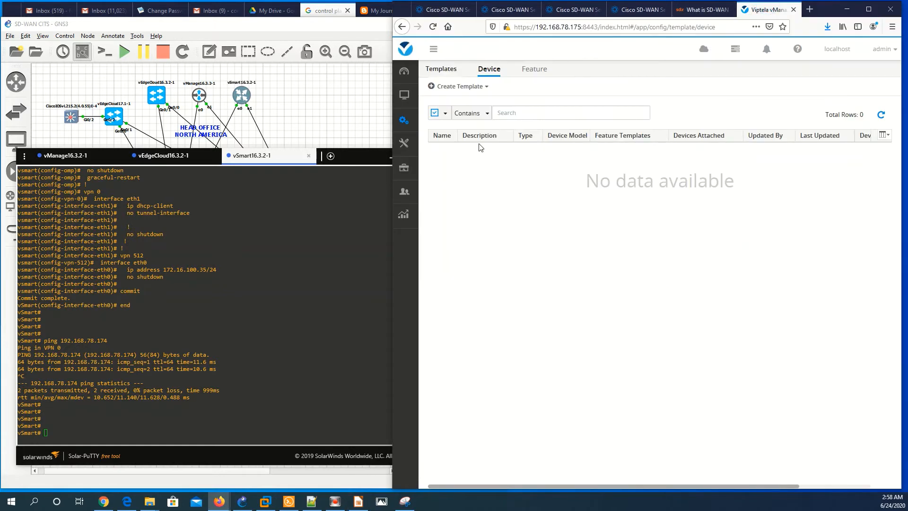
mouse_move(407, 149)
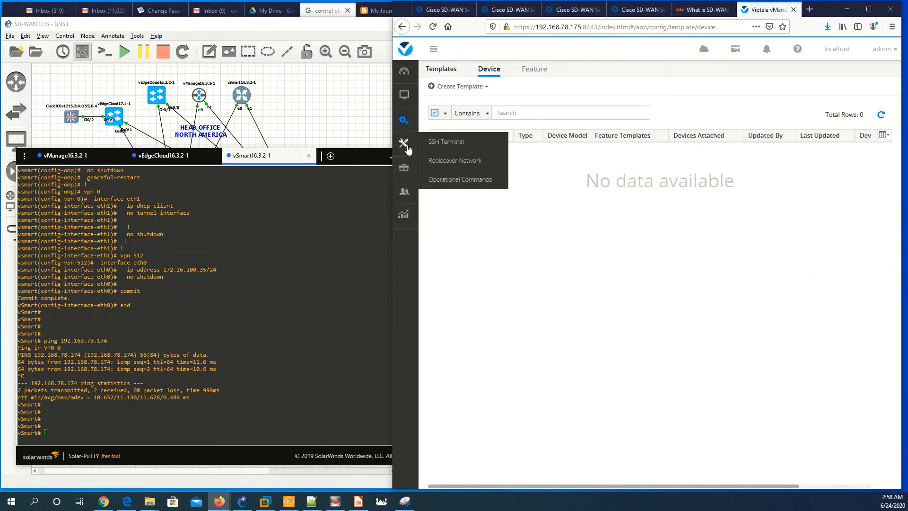
mouse_move(404, 122)
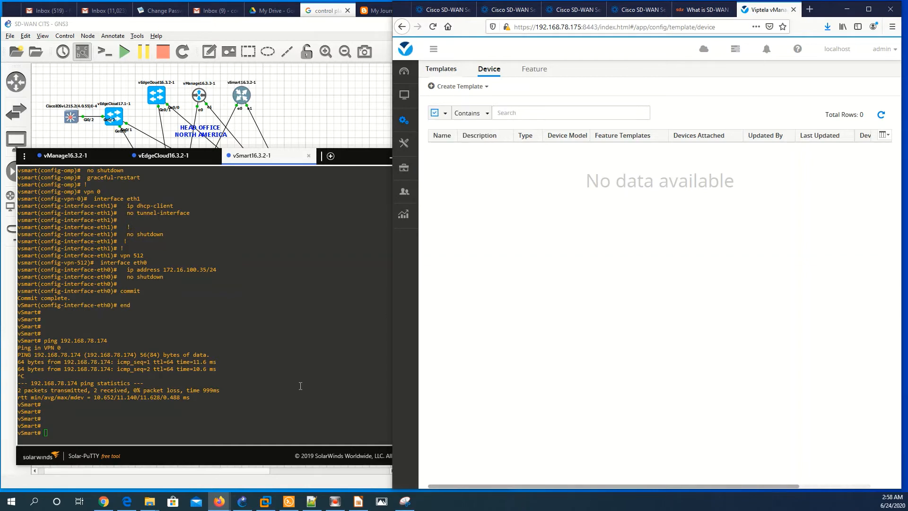
click(358, 502)
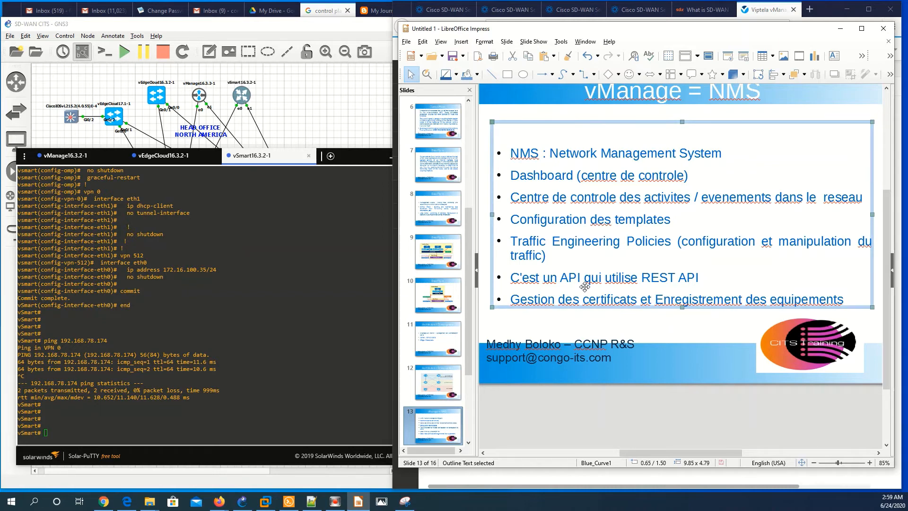
Review the full GNS3 SD-WAN lab topology, including the vEdgeCloud17.1-1 node
click(374, 128)
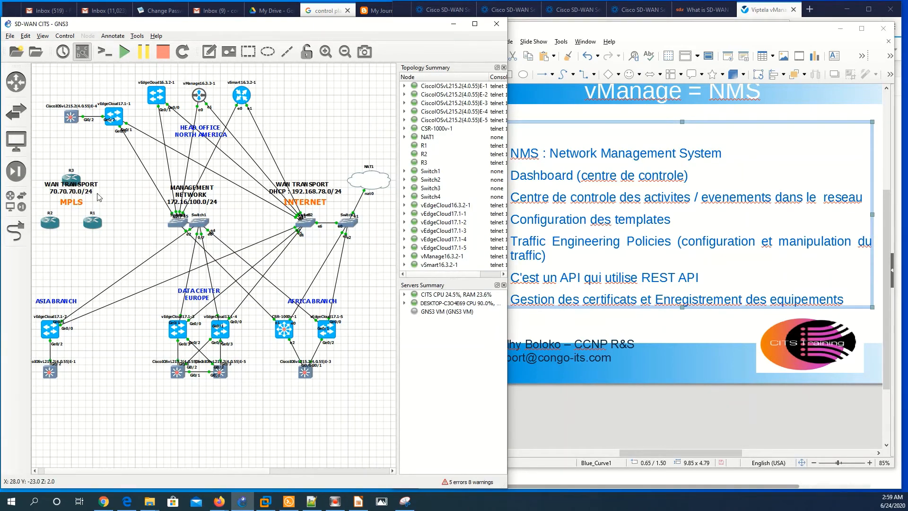
mouse_move(115, 115)
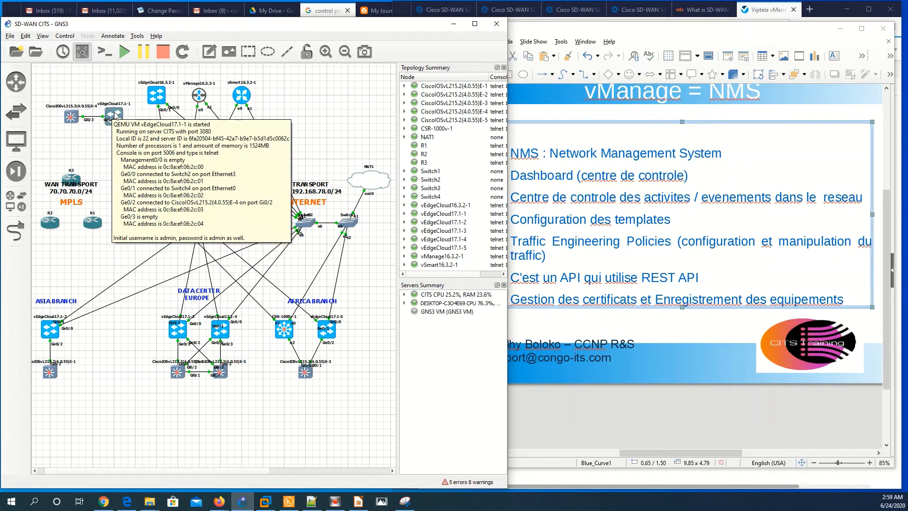
key(alt+Tab)
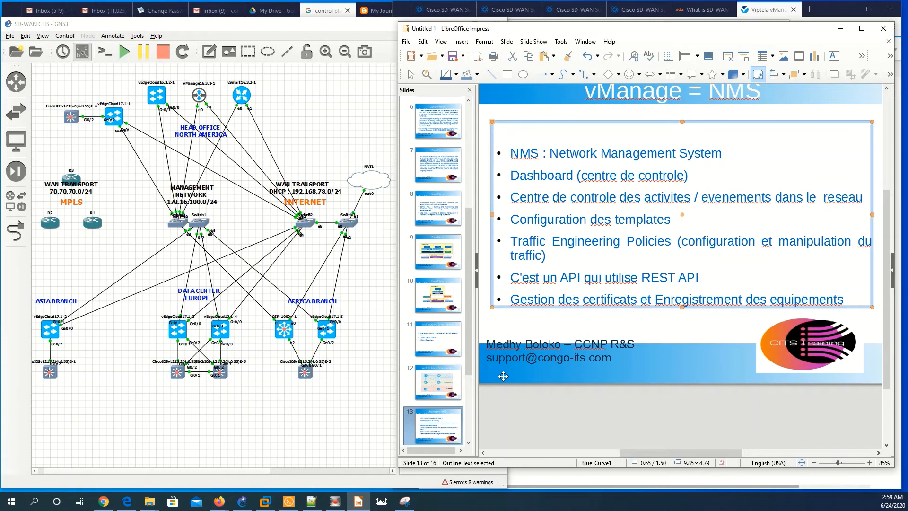
Move the presentation to slide 14, vBond = Orchestrator
scroll(503, 376, down, 1)
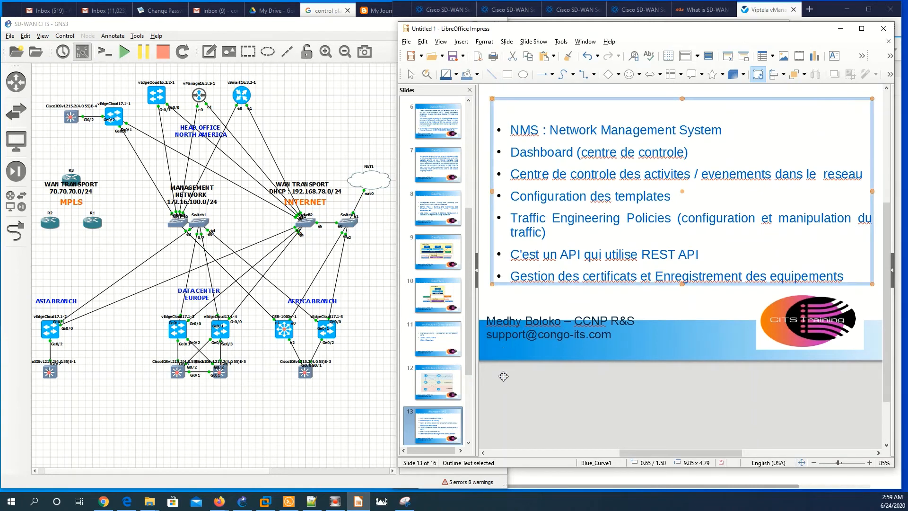
scroll(439, 416, down, 1)
click(440, 428)
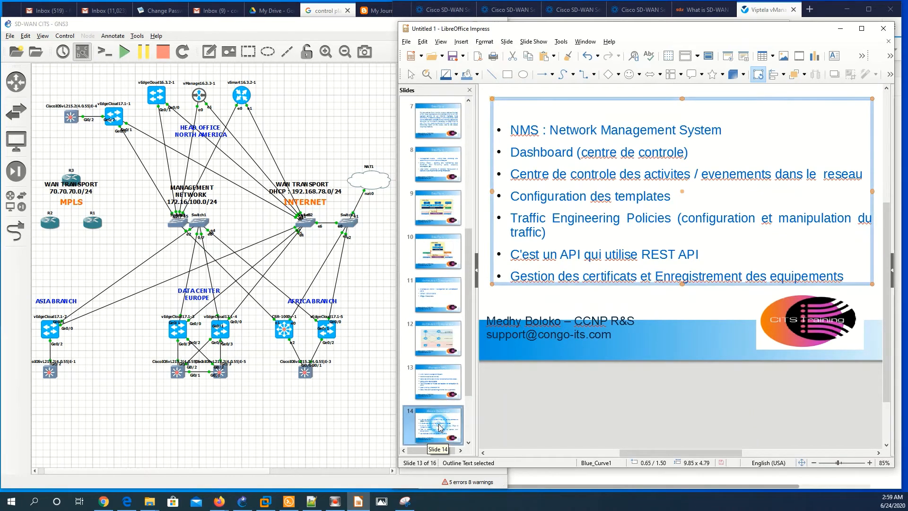